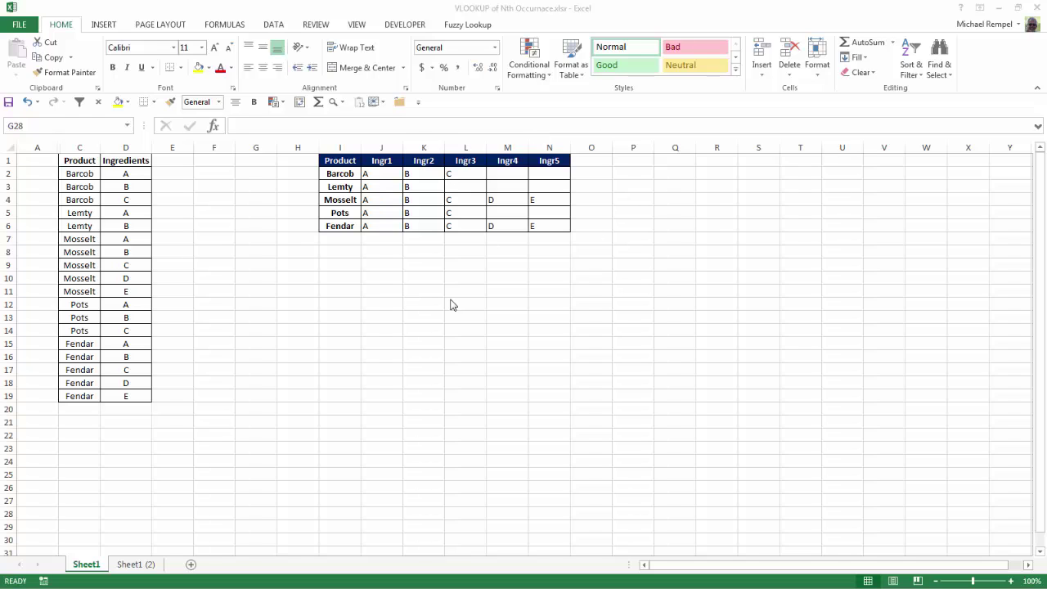
# - On the Sheet1 (2) copy, type =C2&COUNTIF($C$2:C2,C2) into cell B2
pyautogui.click(147, 564)
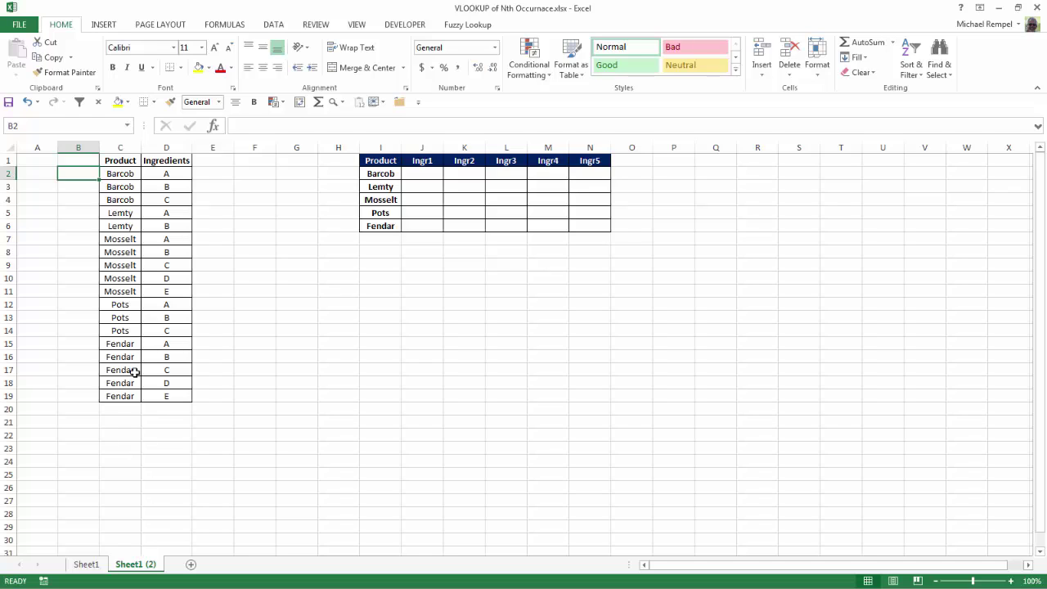
pyautogui.write('=')
pyautogui.click(120, 172)
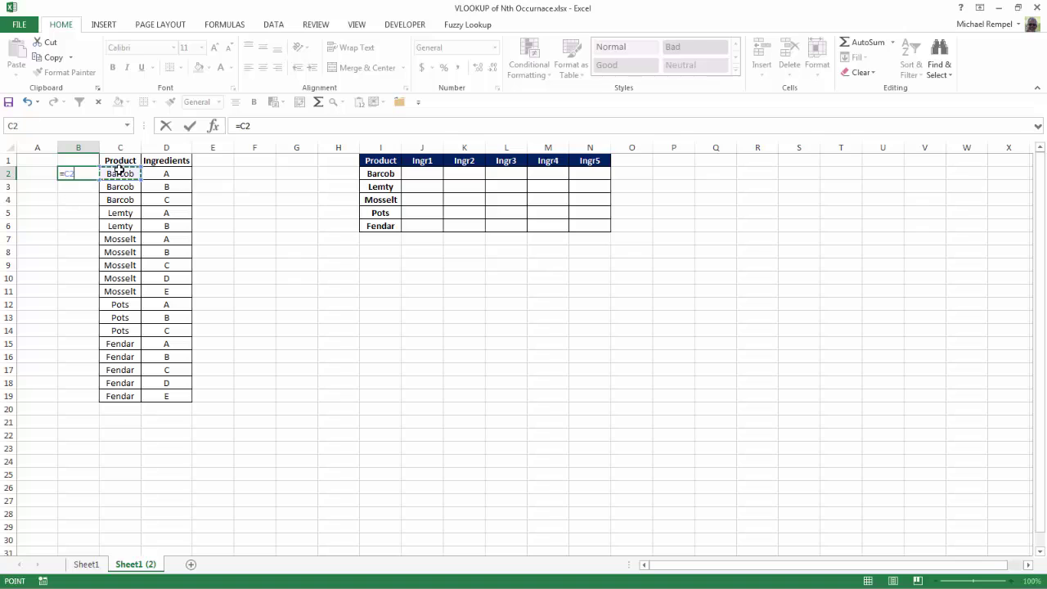
pyautogui.write('&coun')
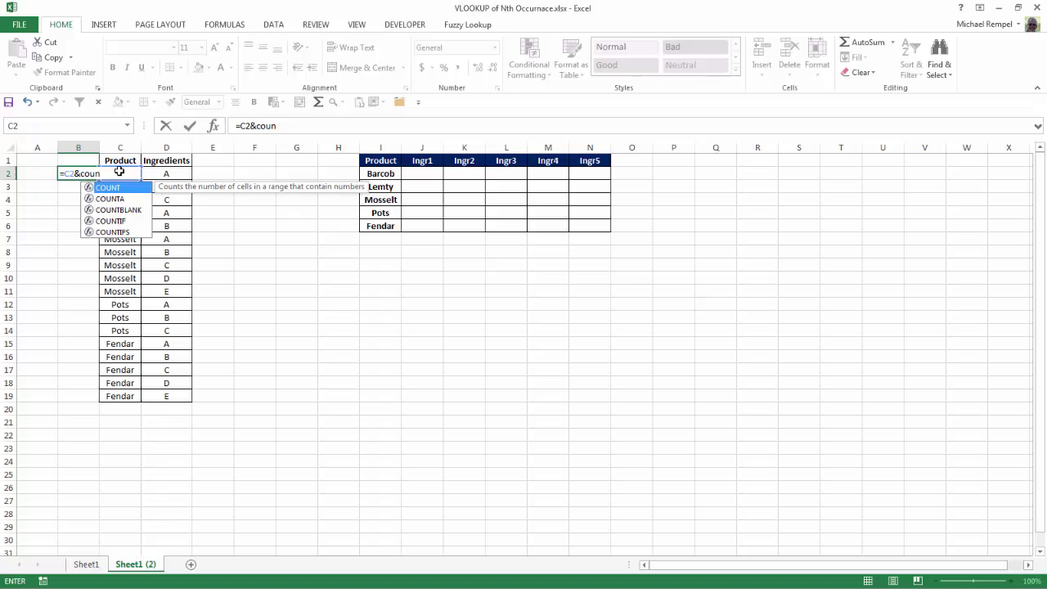
pyautogui.press('Down')
pyautogui.press('Down')
pyautogui.press('Down')
pyautogui.press('Tab')
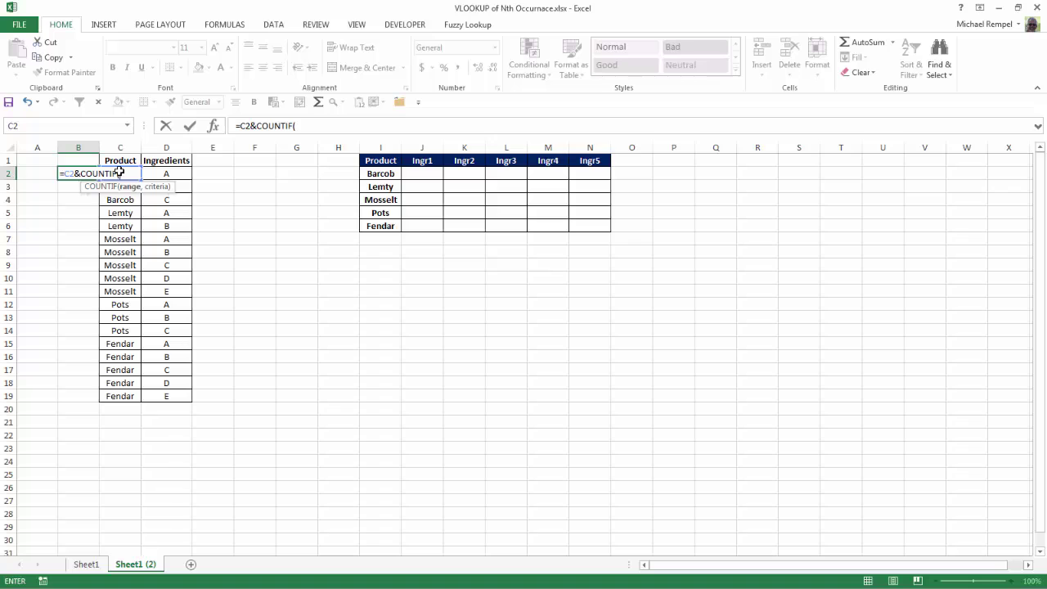
pyautogui.write('$C$2:C2,')
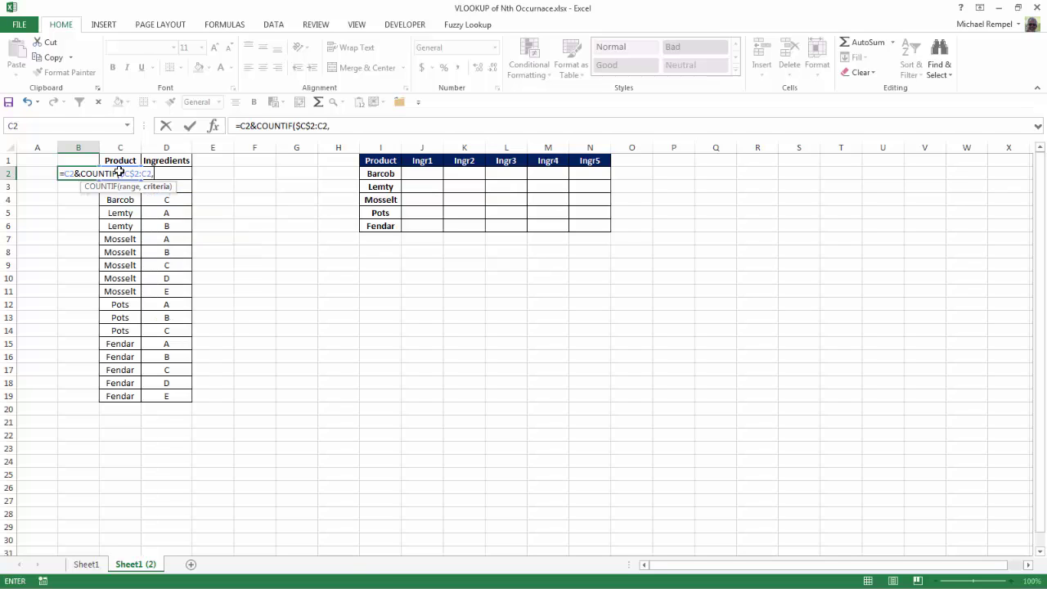
pyautogui.write('C2')
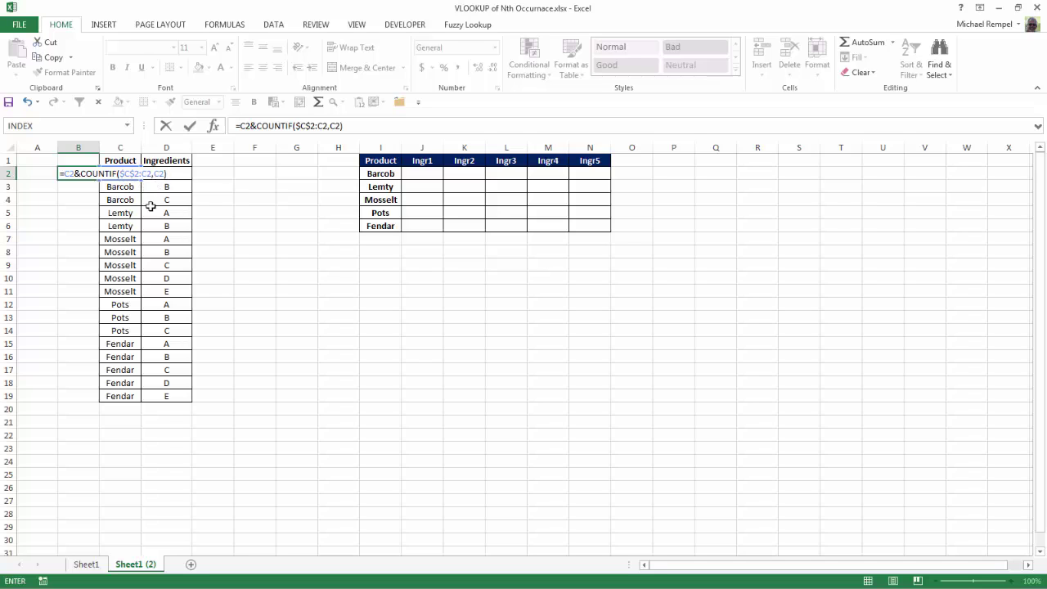
# - Commit the B2 helper formula and fill it down to B19, giving keys Barcob1 through Fendar5
pyautogui.press('Return')
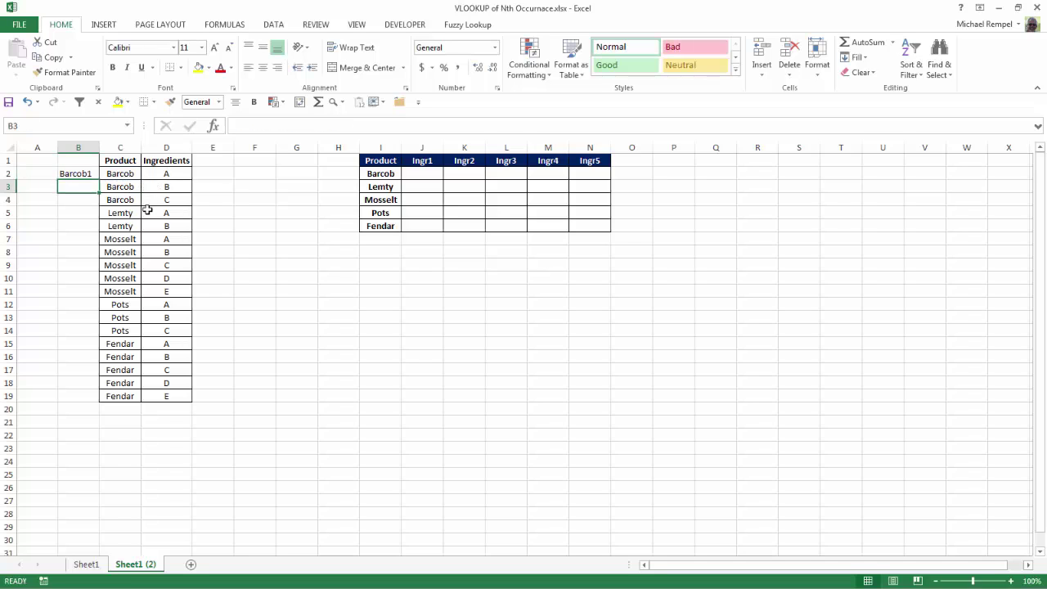
pyautogui.click(88, 175)
pyautogui.moveTo(97, 181); pyautogui.dragTo(94, 195)
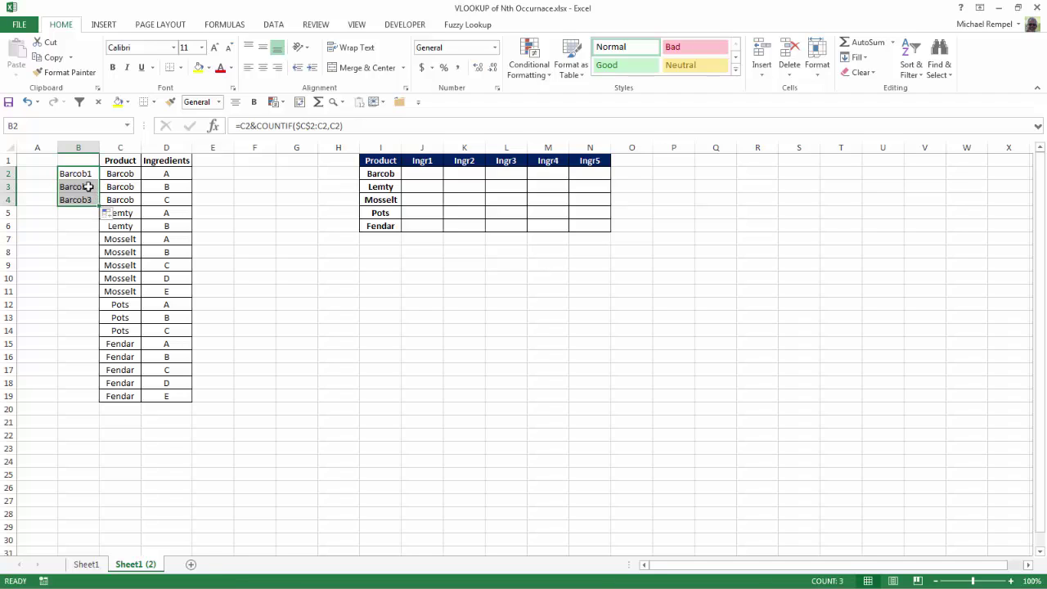
pyautogui.click(82, 190)
pyautogui.click(82, 200)
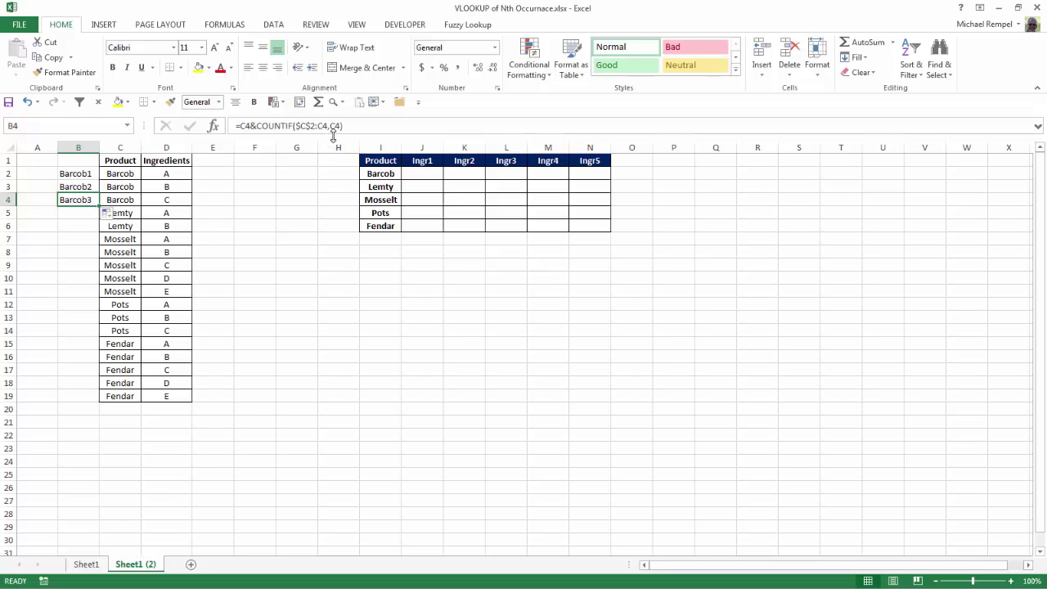
pyautogui.doubleClick(99, 206)
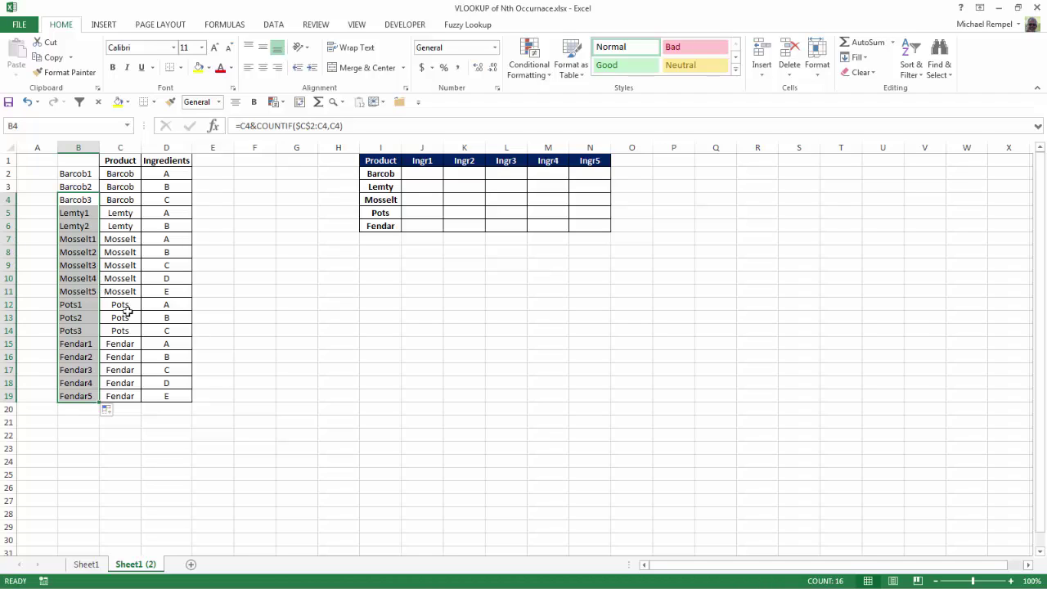
pyautogui.click(113, 317)
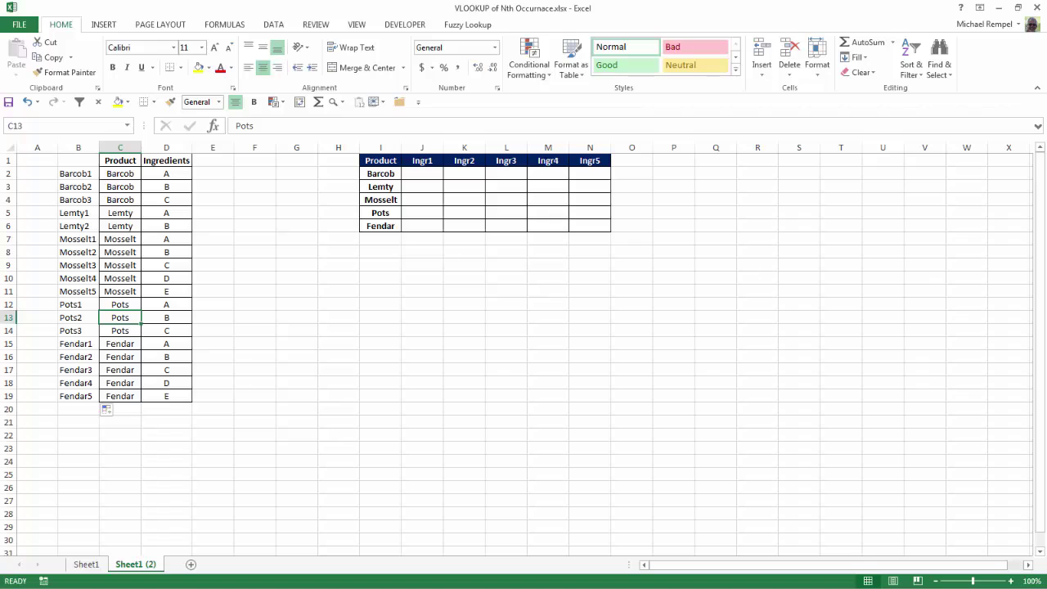
# - In J2, start =VLOOKUP($I2&COLUMNS($J$2:J2), using the anchored product name plus a column count
pyautogui.click(418, 175)
pyautogui.write('=')
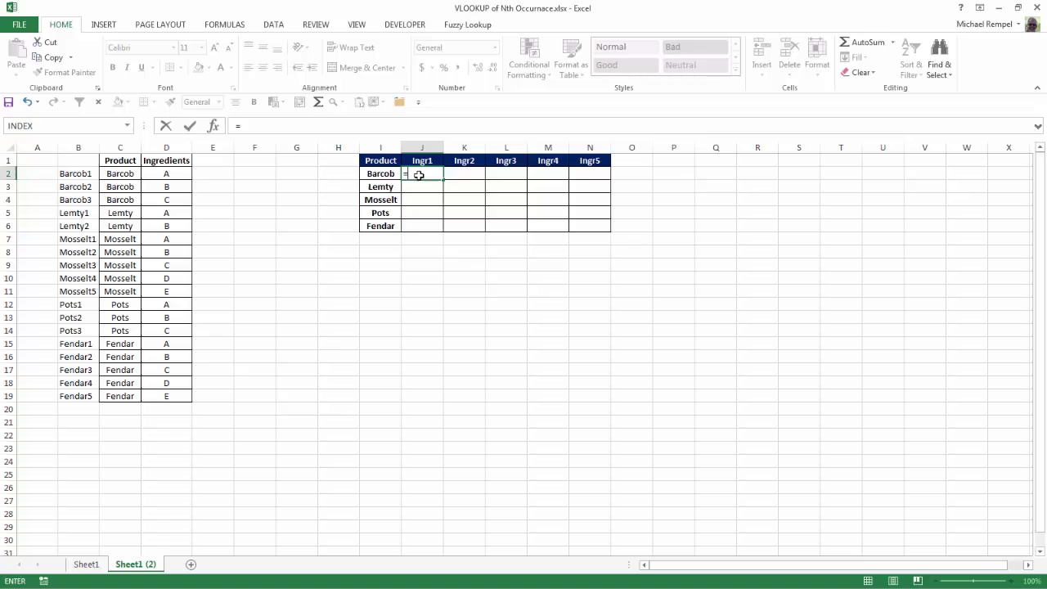
pyautogui.write('vl')
pyautogui.press('Tab')
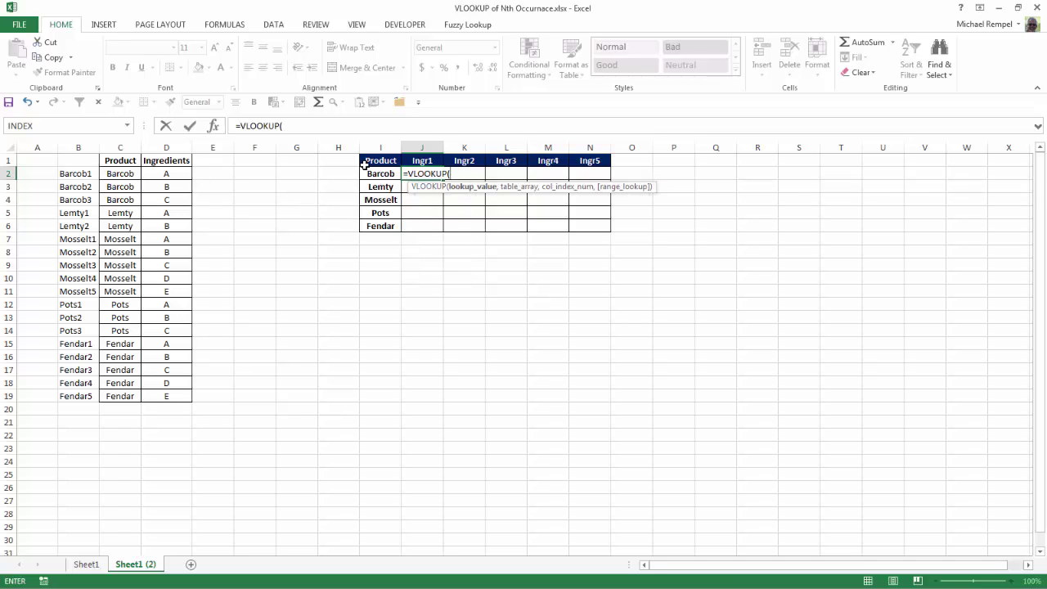
pyautogui.click(378, 173)
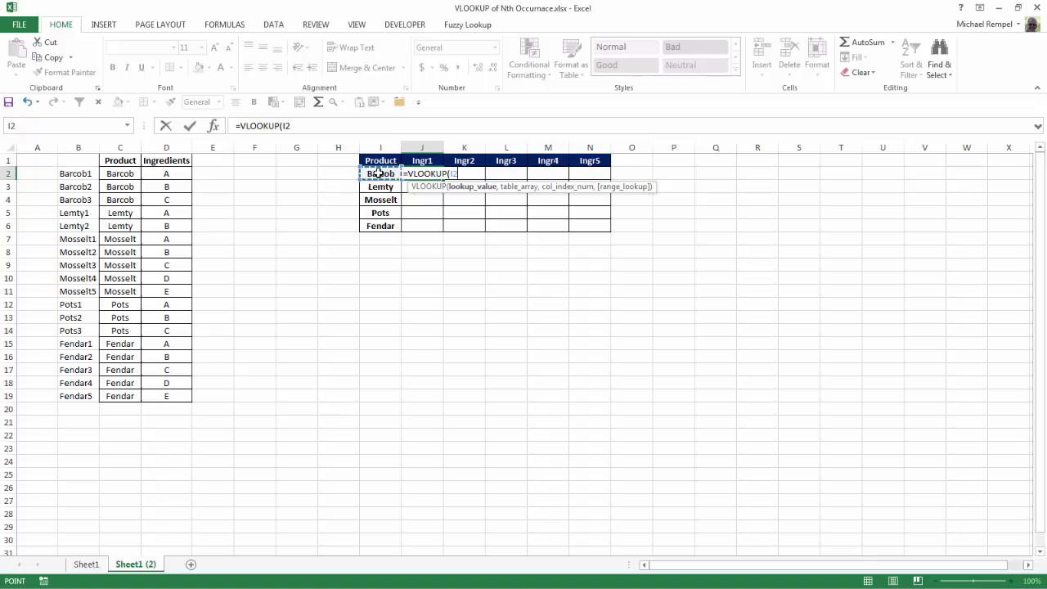
pyautogui.press('F4')
pyautogui.press('F4')
pyautogui.press('F4')
pyautogui.write('&')
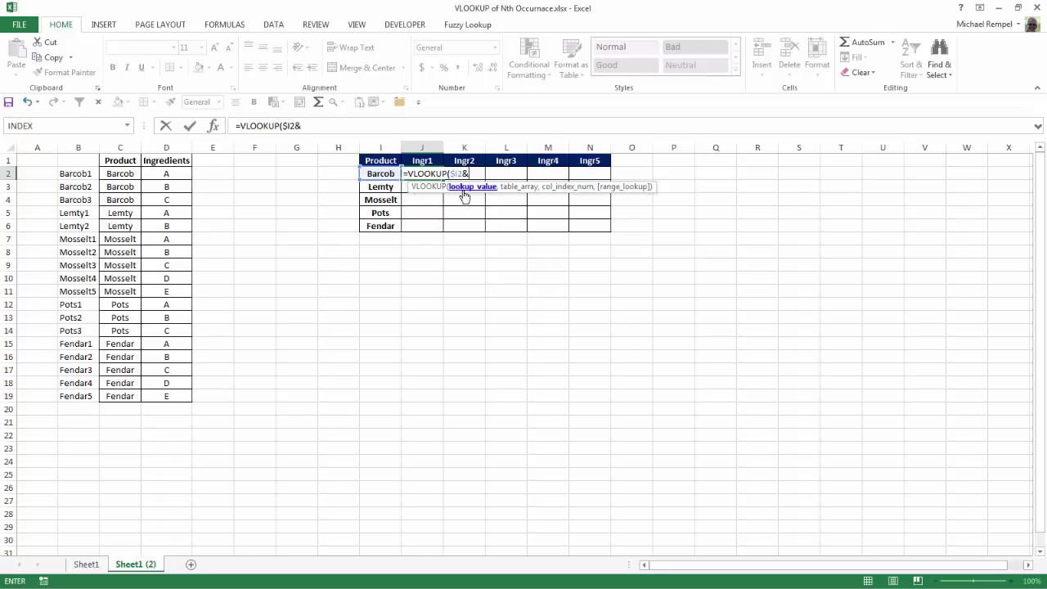
pyautogui.write('colu')
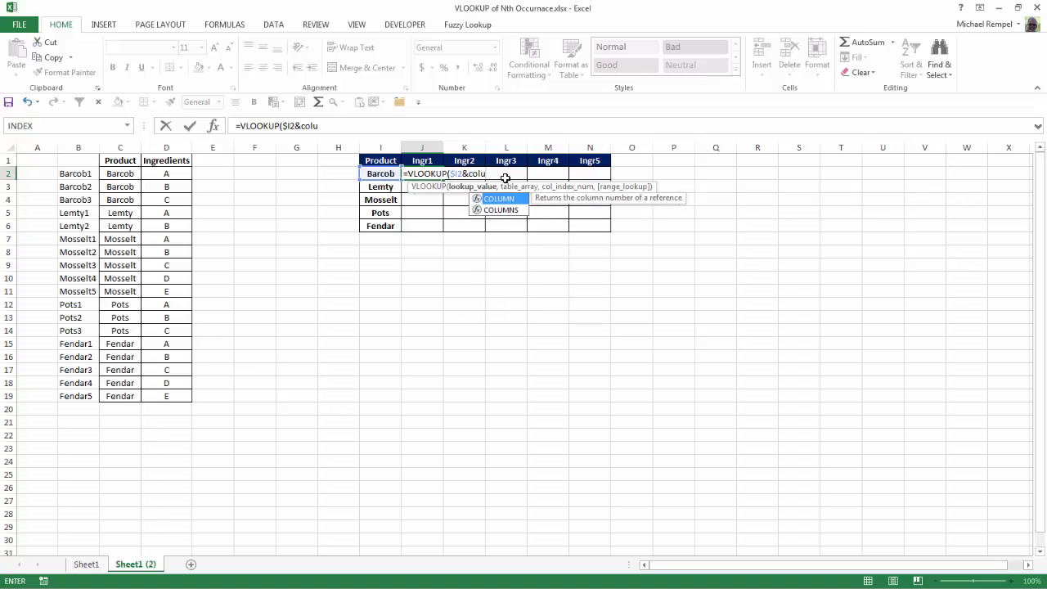
pyautogui.press('Down')
pyautogui.press('Tab')
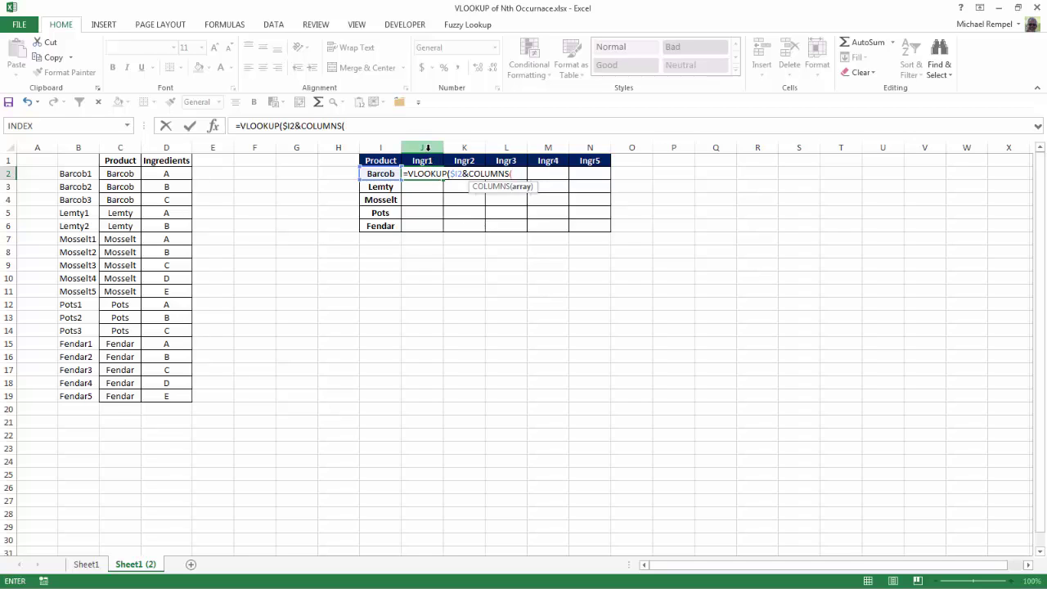
pyautogui.write('$J')
pyautogui.write('$J$')
pyautogui.write('2:J2)')
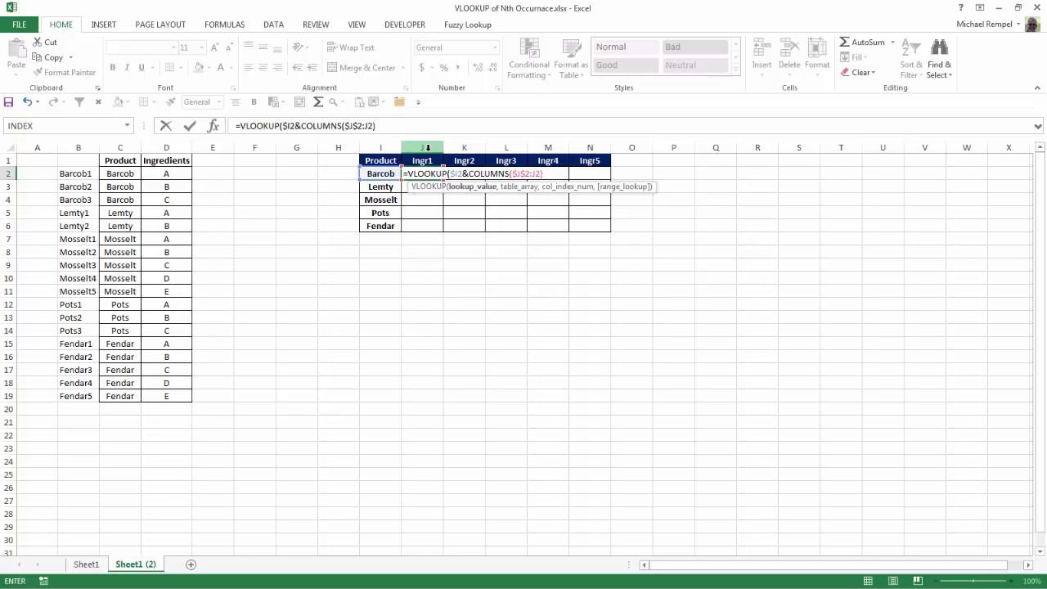
pyautogui.write(',')
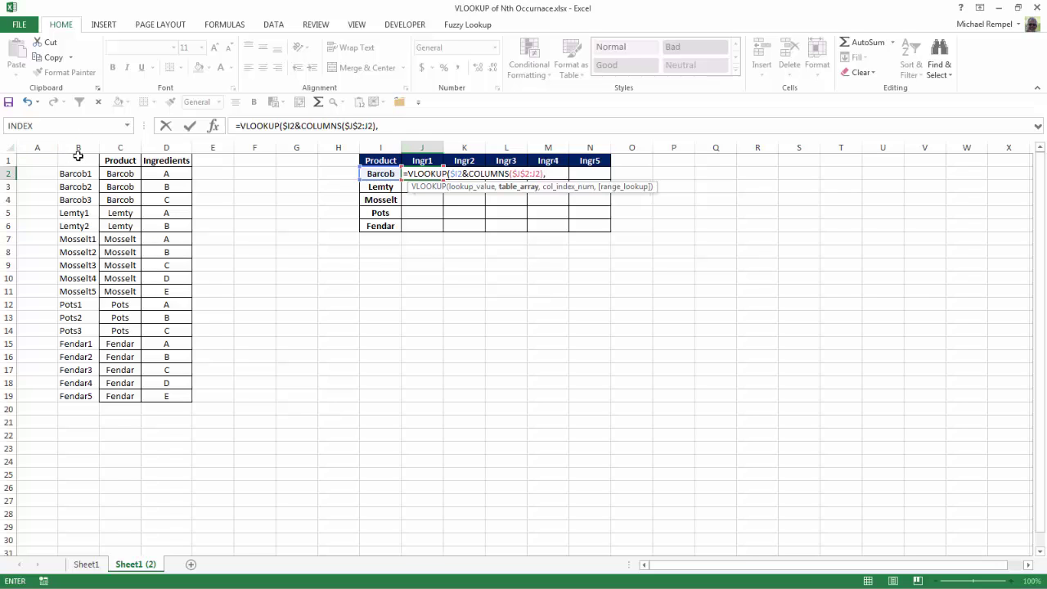
# - Complete J2 as =VLOOKUP($I2&COLUMNS($J$2:J2),$B$1:$D$19,3,0), returning ingredient A
pyautogui.moveTo(78, 160); pyautogui.dragTo(79, 174)
pyautogui.moveTo(150, 206); pyautogui.dragTo(165, 397)
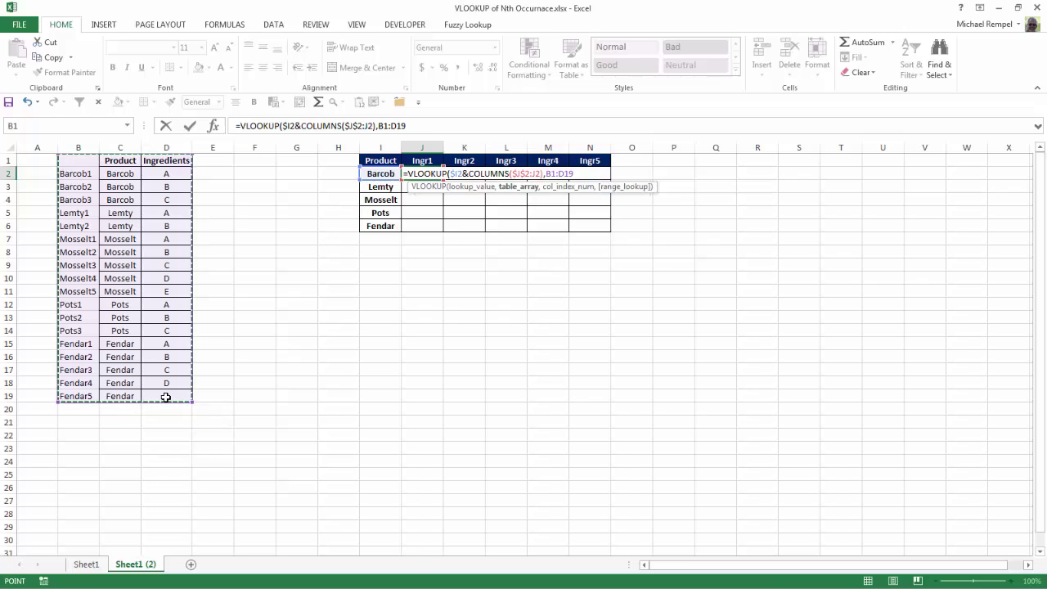
pyautogui.press('F4')
pyautogui.write(',')
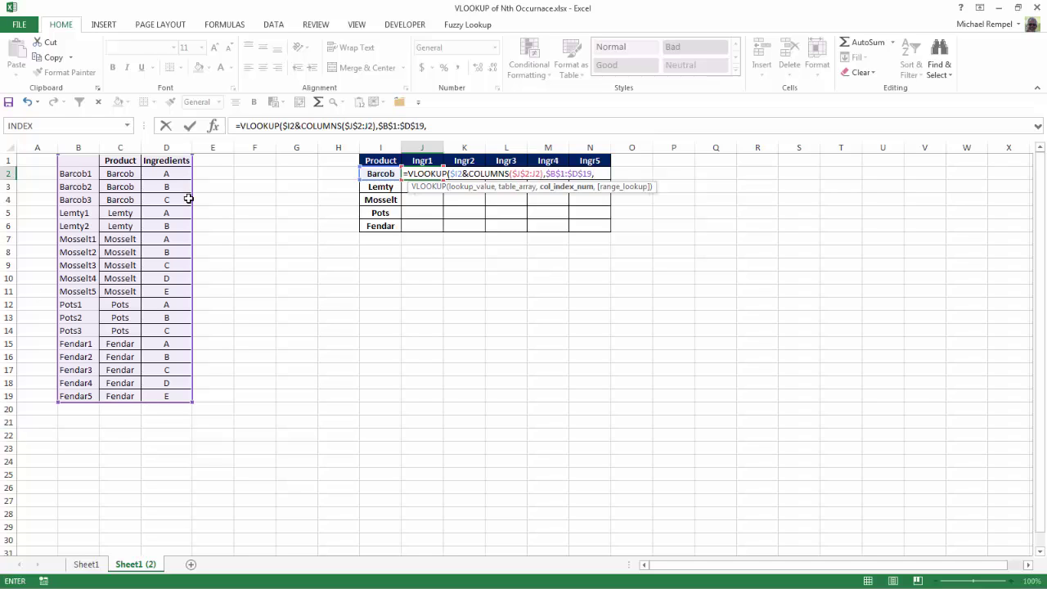
pyautogui.write('3,')
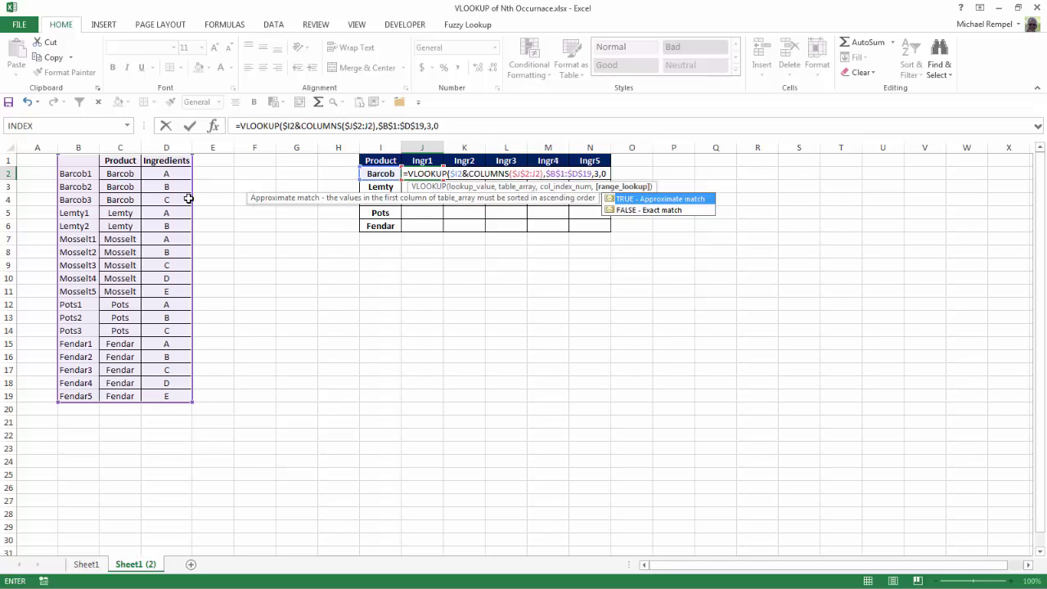
pyautogui.write('0)')
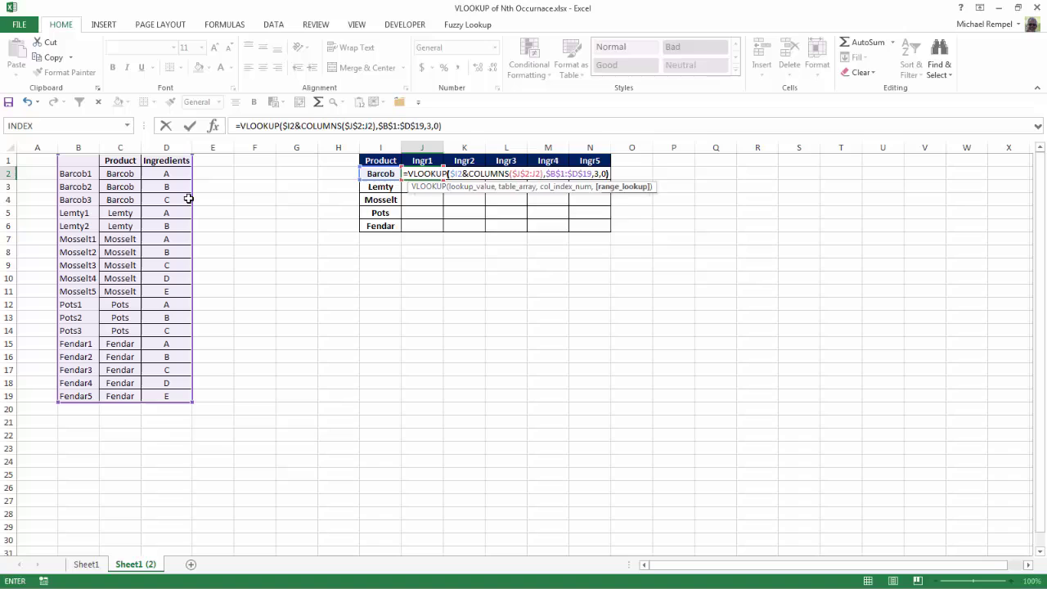
pyautogui.press('Return')
pyautogui.press('Up')
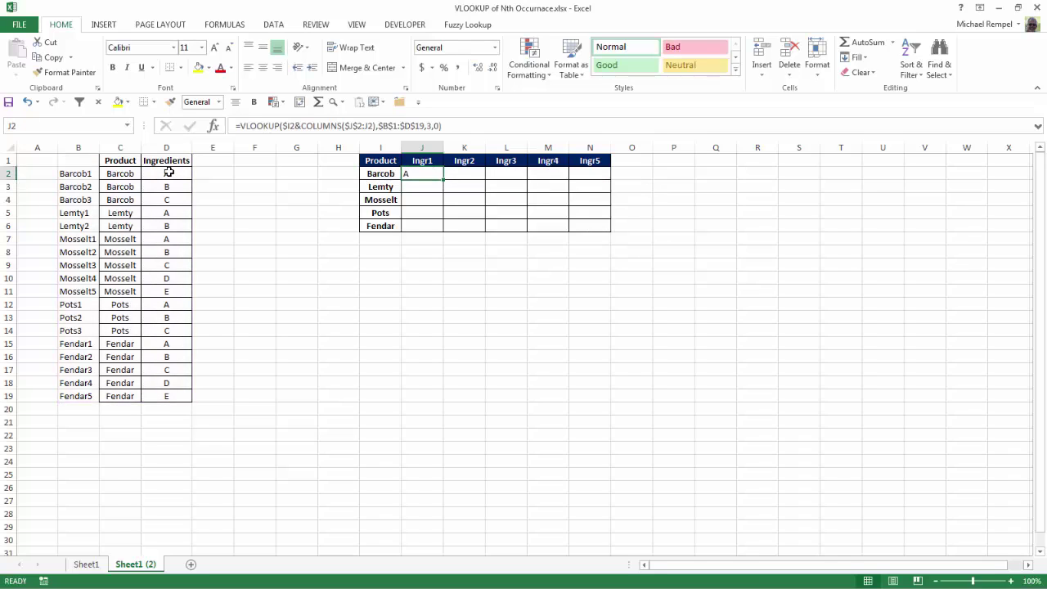
# - Centre J2's result and copy it across to N2, showing A, B, C, then #N/A
pyautogui.click(235, 101)
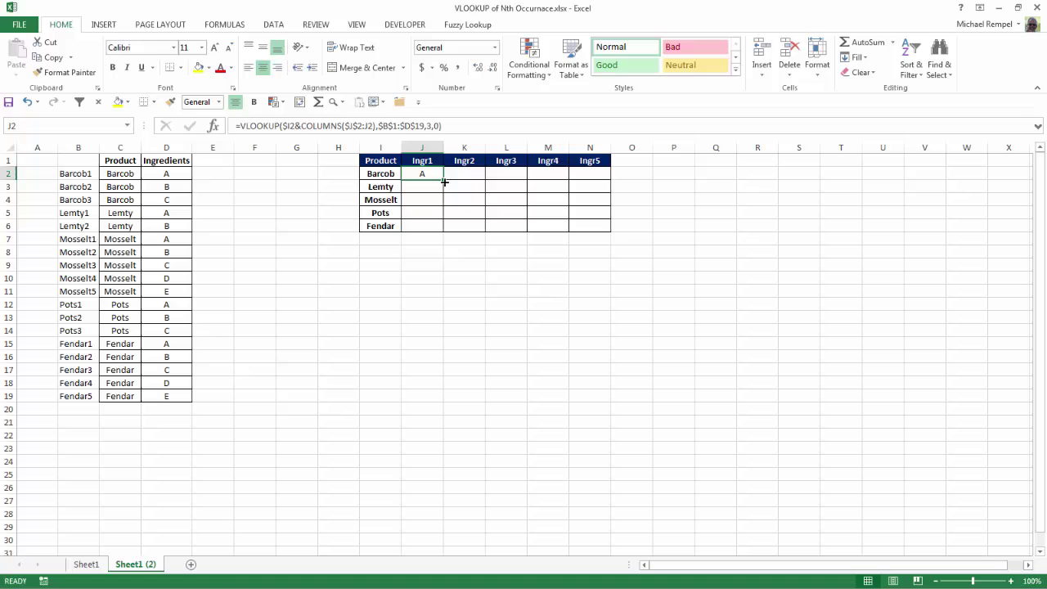
pyautogui.moveTo(444, 181); pyautogui.dragTo(610, 176)
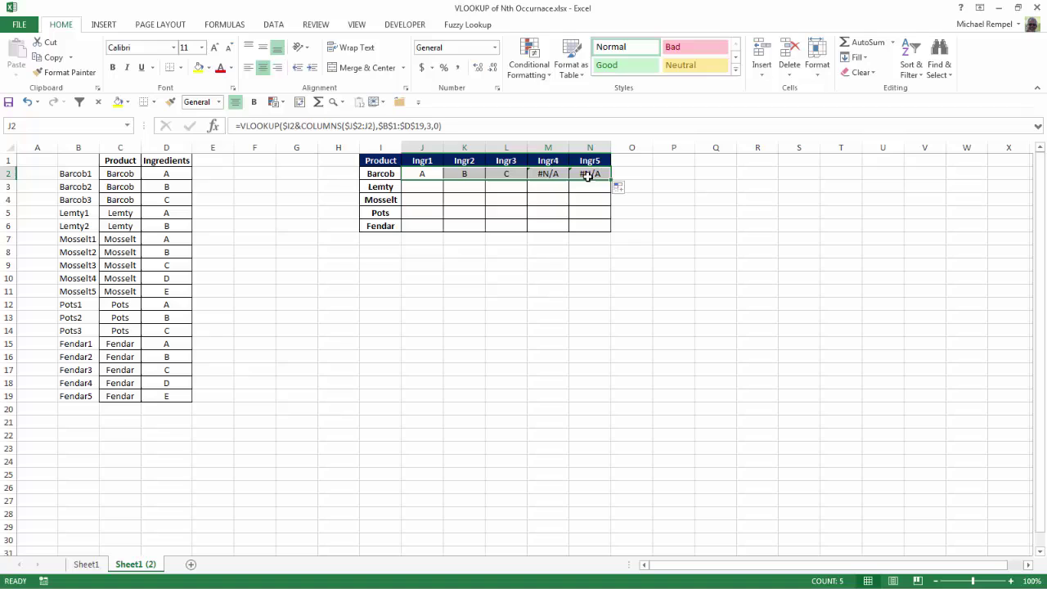
# - Undo the row copy and wrap J2's VLOOKUP in IFERROR(...,"") so errors display blank
pyautogui.hotkey('ctrl', 'z')
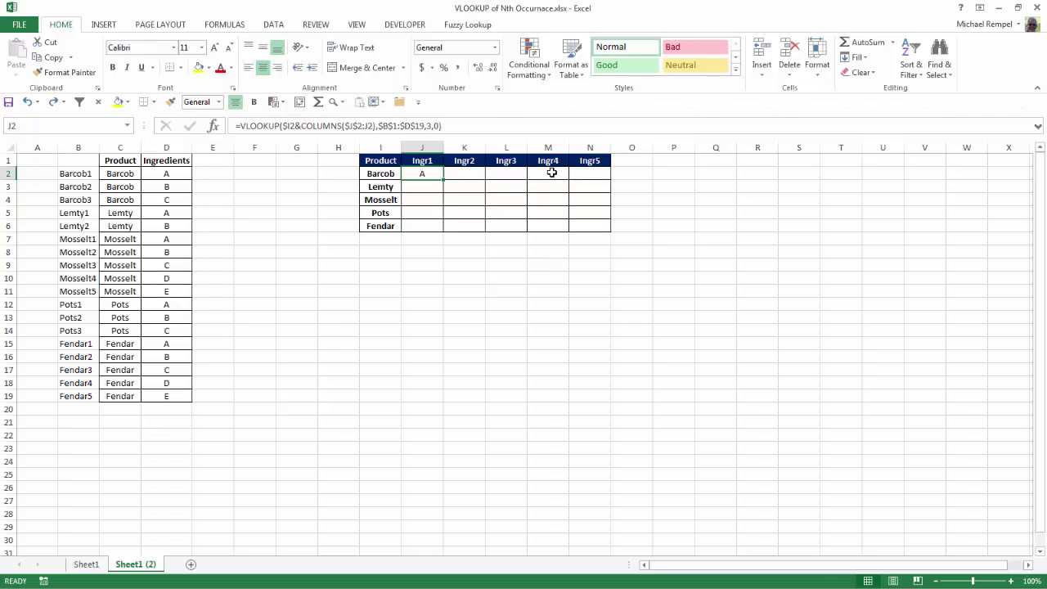
pyautogui.click(242, 125)
pyautogui.write('IFERROR(')
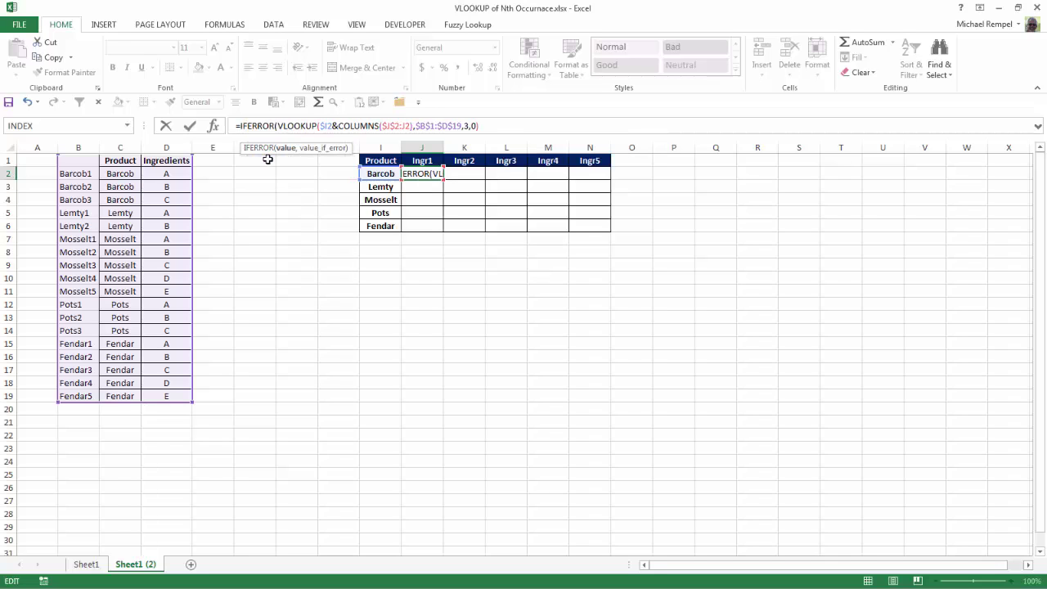
pyautogui.press('End')
pyautogui.write(',""')
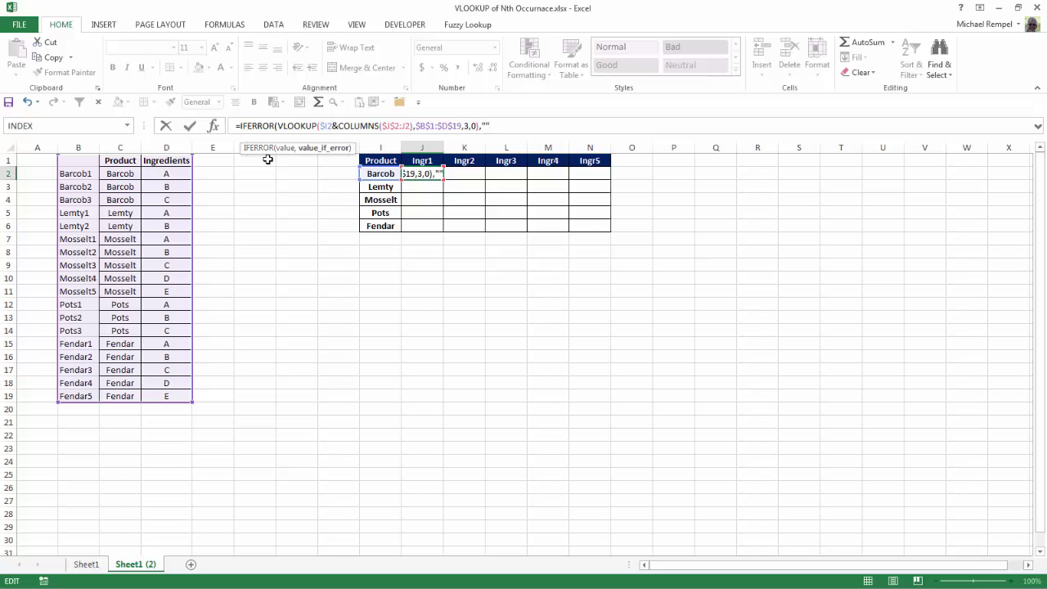
pyautogui.write(')')
pyautogui.press('Return')
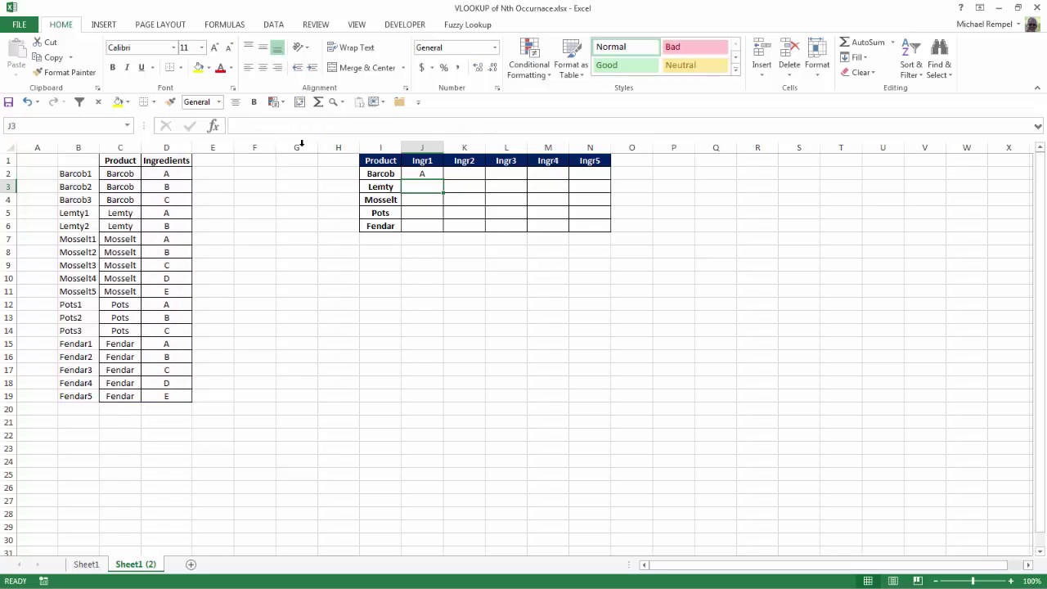
pyautogui.press('Up')
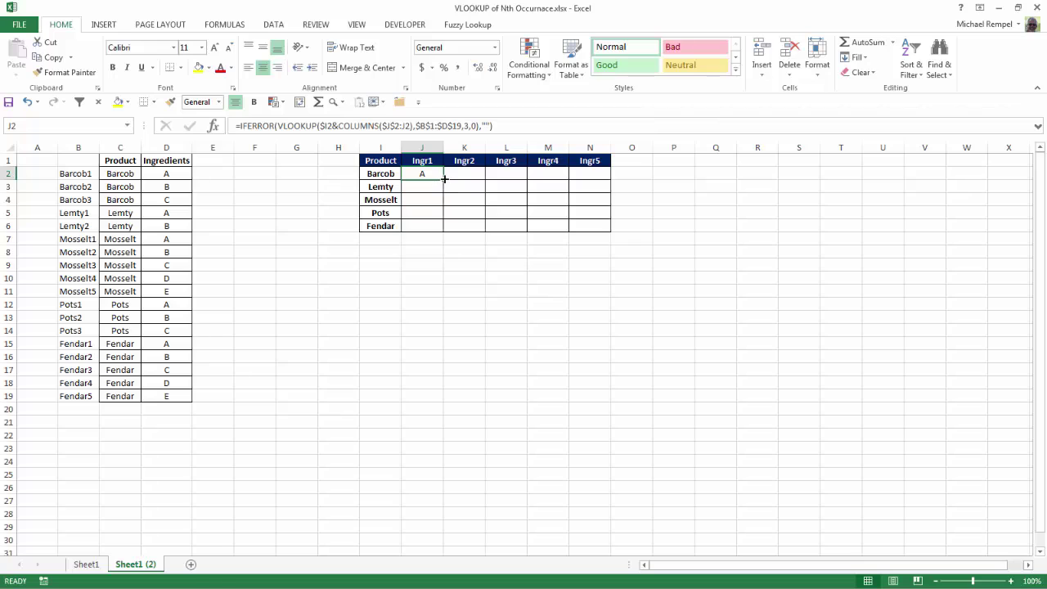
# - Copy the IFERROR lookup from J2 across to N2 and down to row 6, filling J2:N6
pyautogui.moveTo(442, 179); pyautogui.dragTo(601, 182)
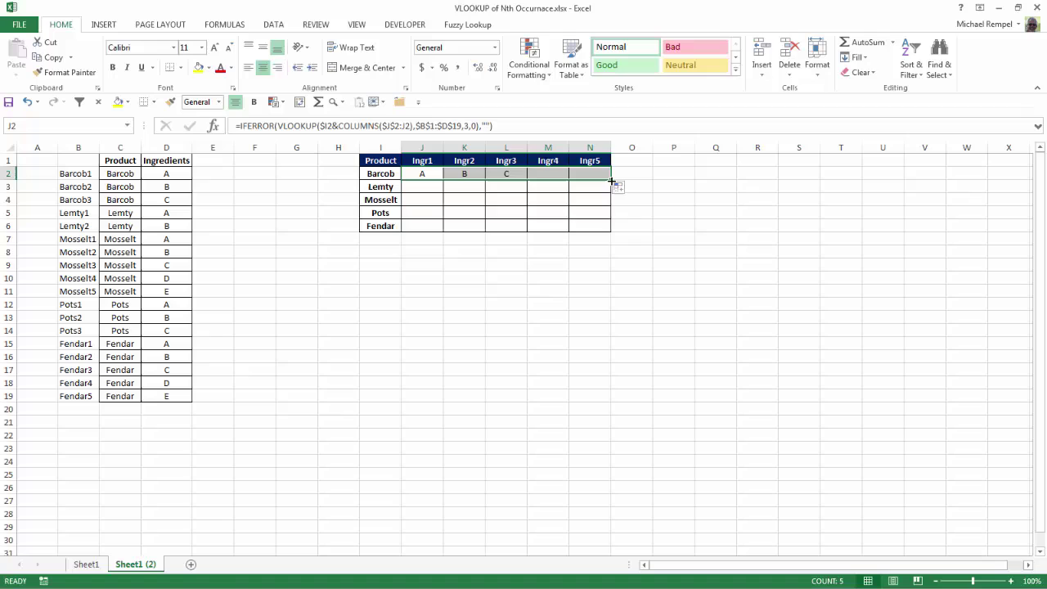
pyautogui.moveTo(611, 181); pyautogui.dragTo(613, 231)
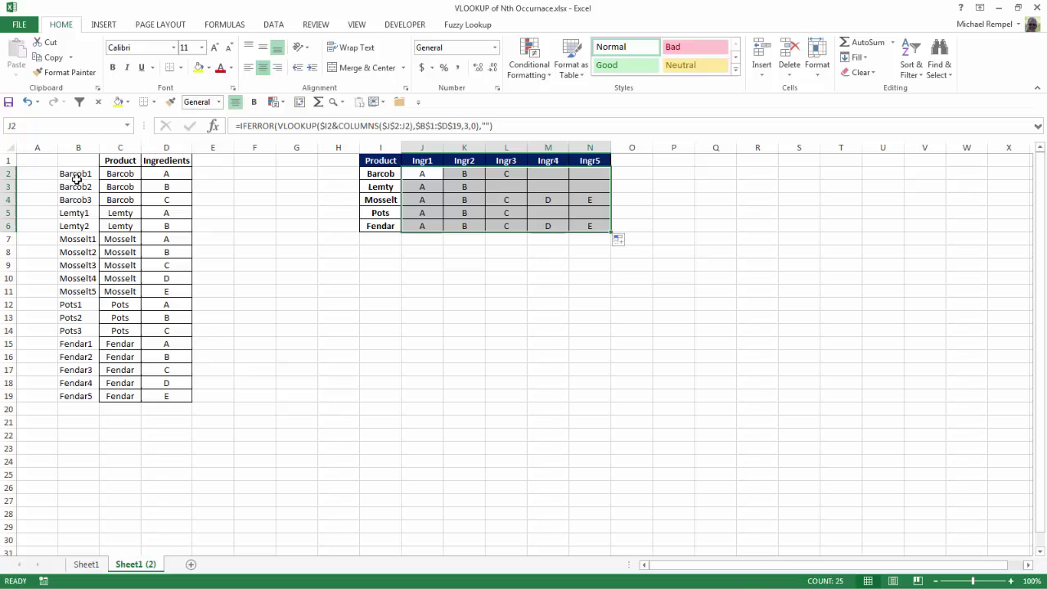
# - Hide helper column B, then inspect J2's formula to confirm the grid still works
pyautogui.rightClick(83, 145)
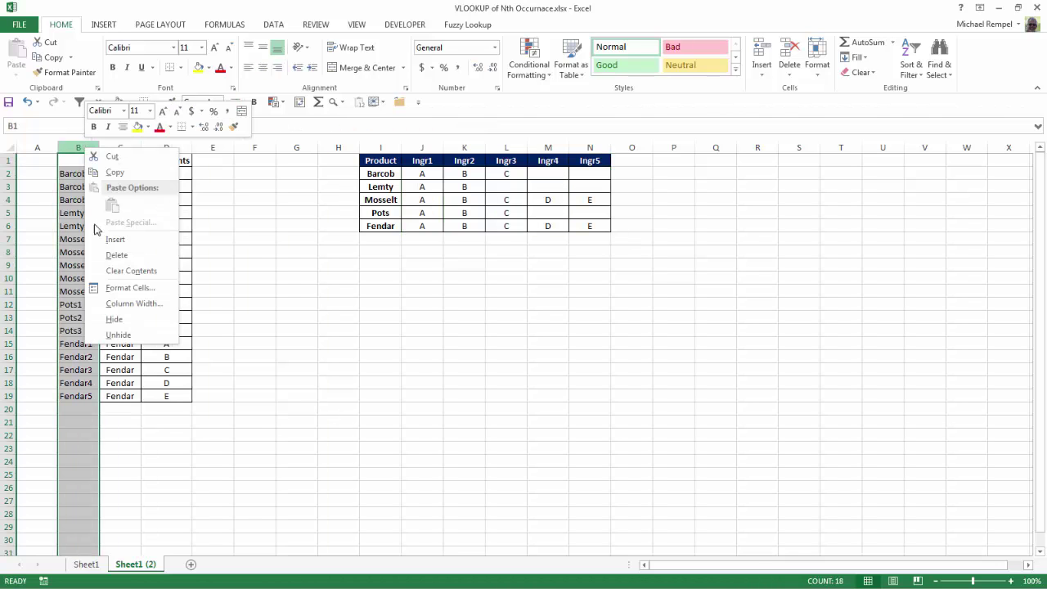
pyautogui.click(111, 321)
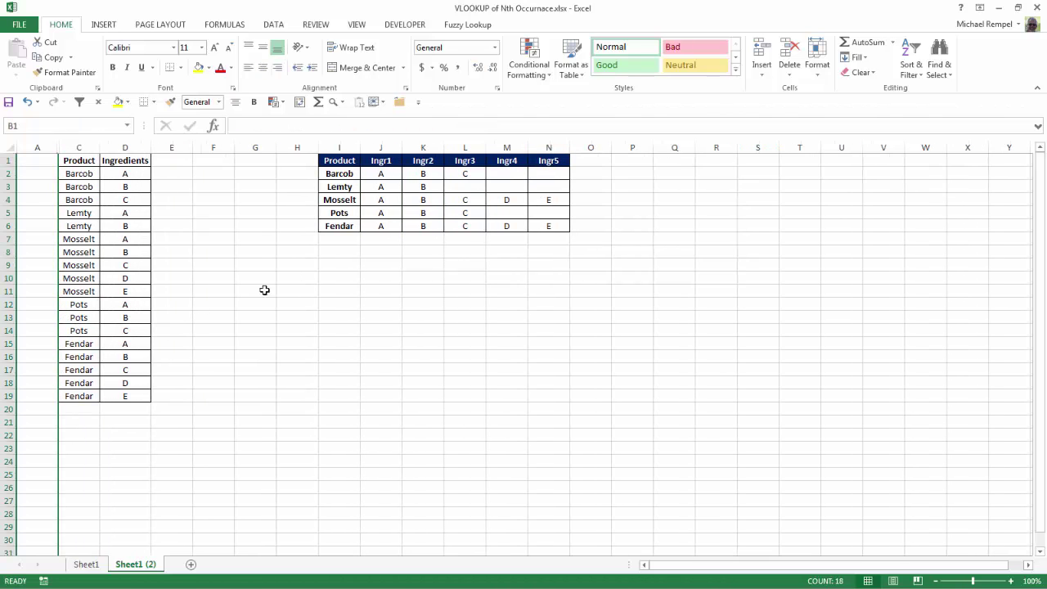
pyautogui.click(382, 174)
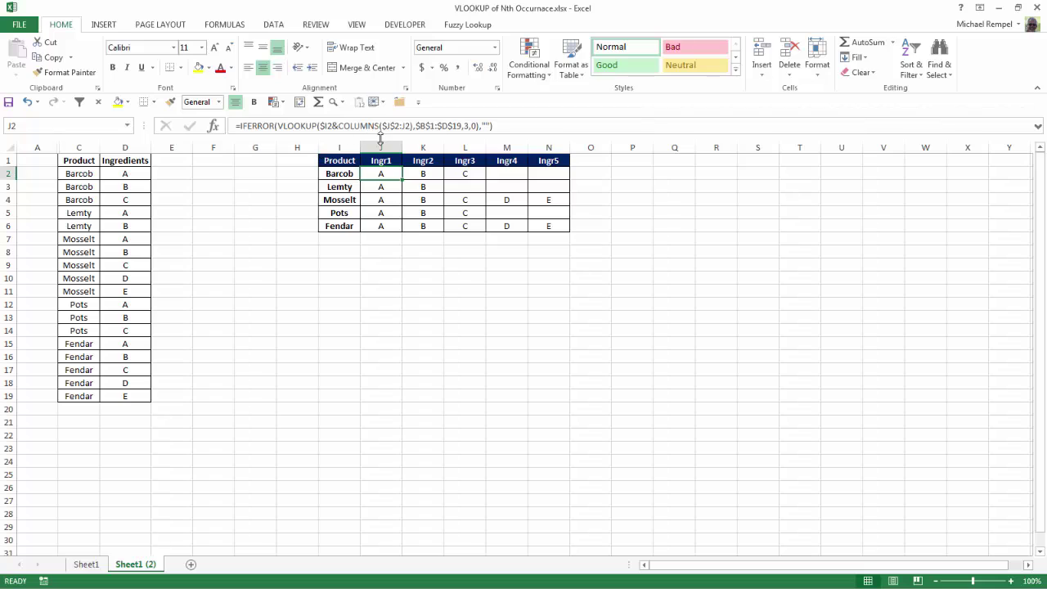